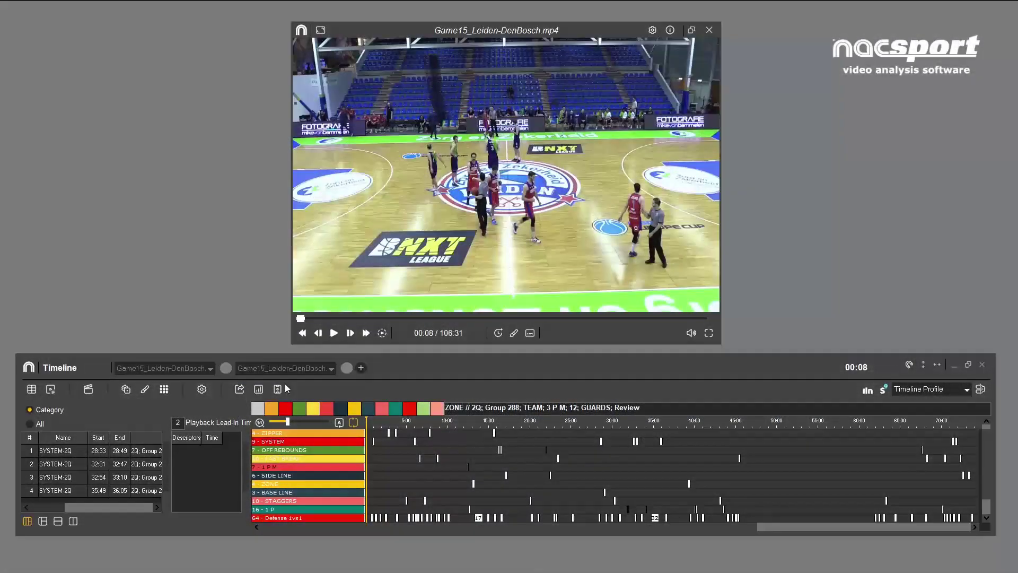
# Open the timeline's export options and examine the category, timing and coordinate data in the exported spreadsheets, including W3_vs_Trefelin.
pyautogui.click(240, 389)
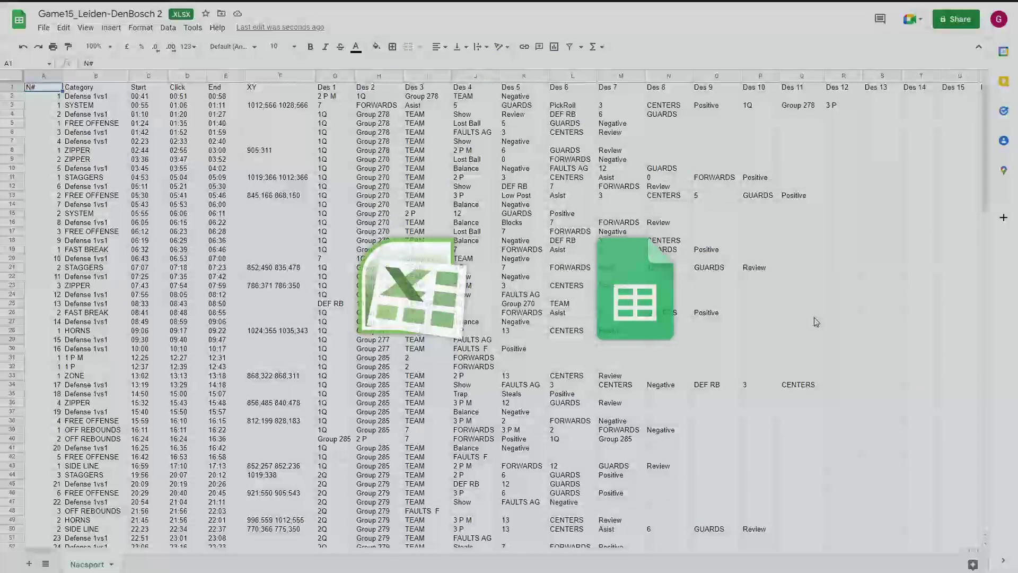
pyautogui.scroll(-10, 815, 322)
pyautogui.scroll(-20, 816, 322)
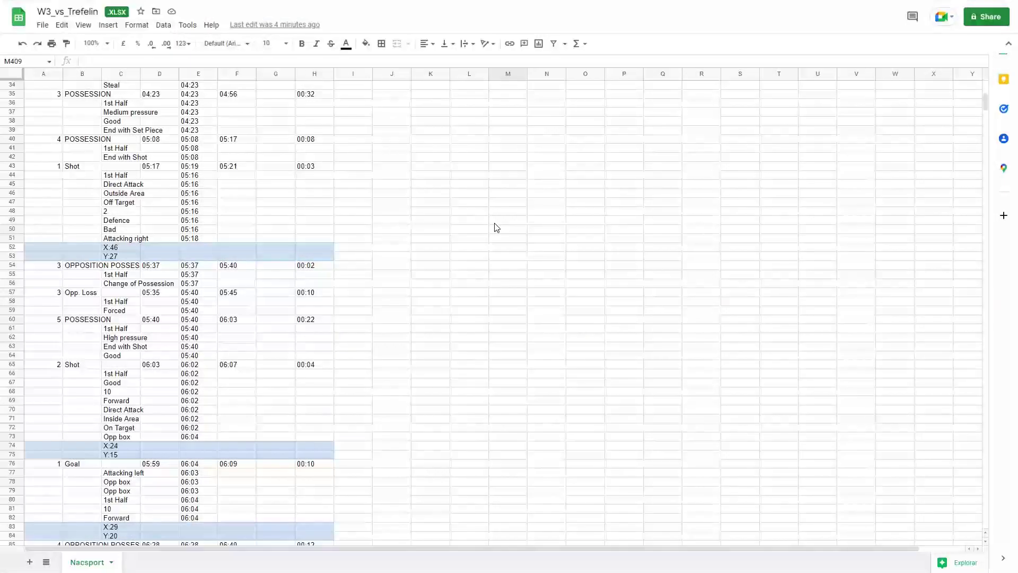
pyautogui.scroll(-8, 496, 227)
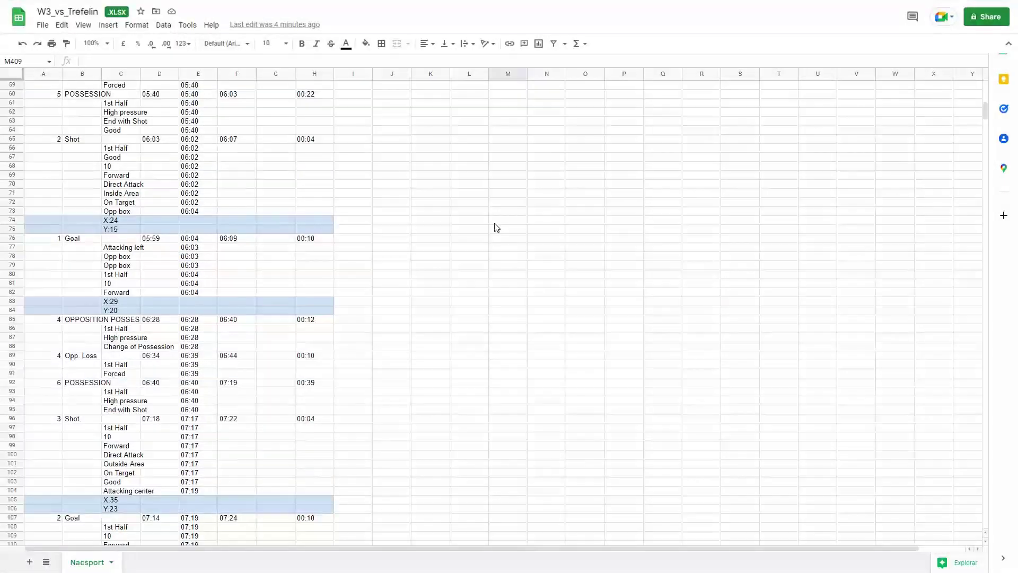
pyautogui.scroll(-11, 496, 227)
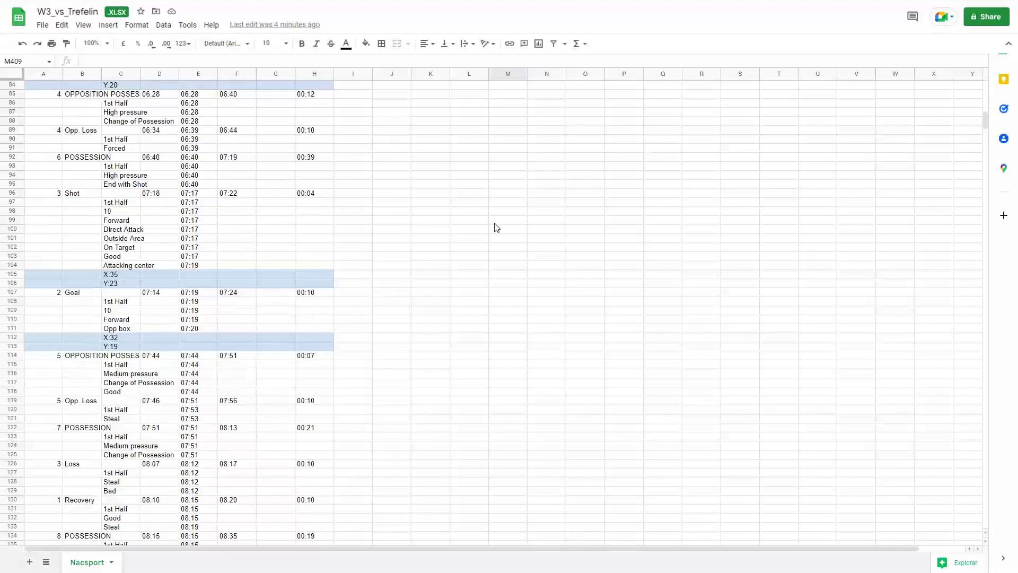
pyautogui.scroll(-5, 496, 227)
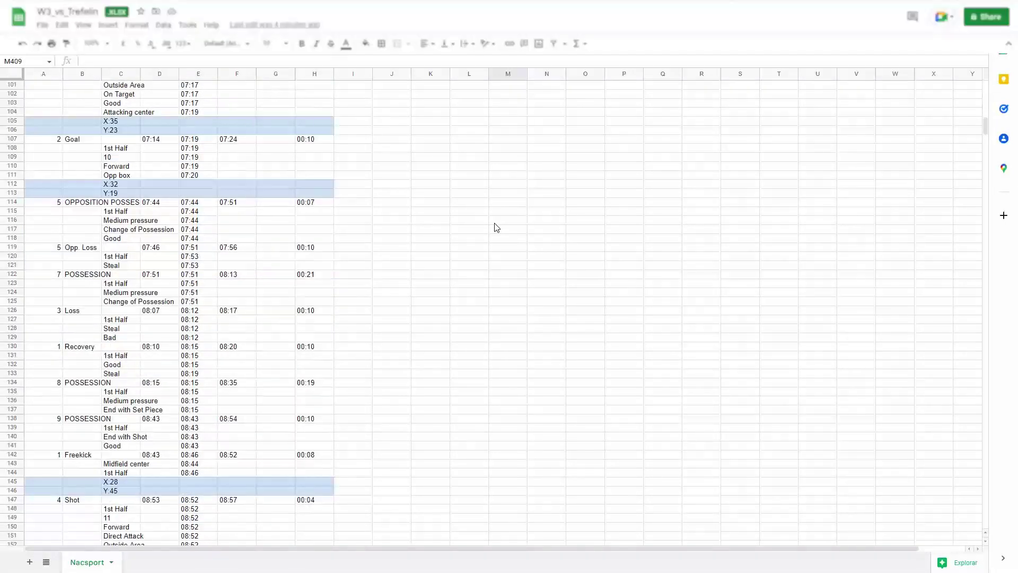
pyautogui.scroll(-3, 496, 227)
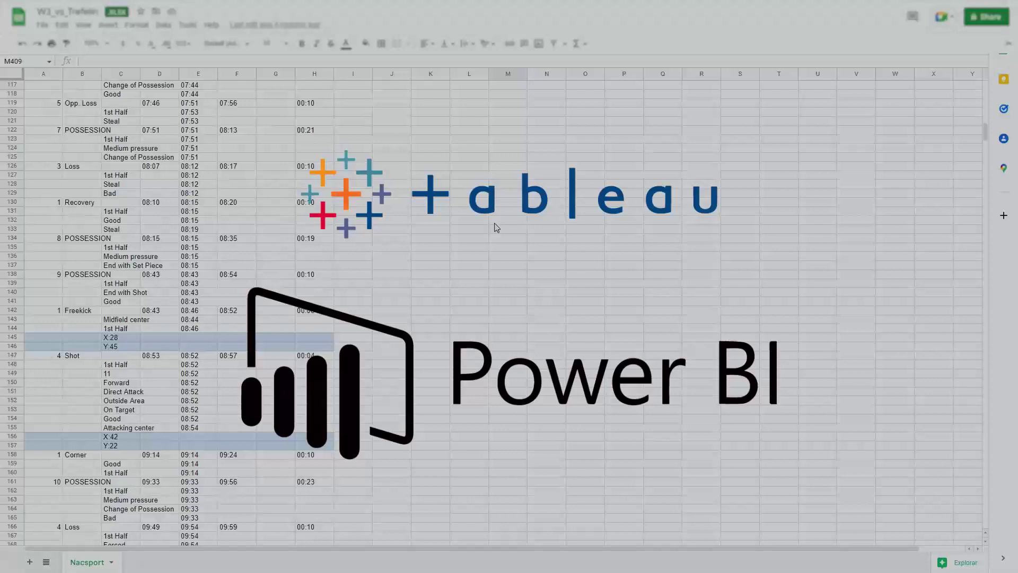
pyautogui.scroll(-3, 496, 227)
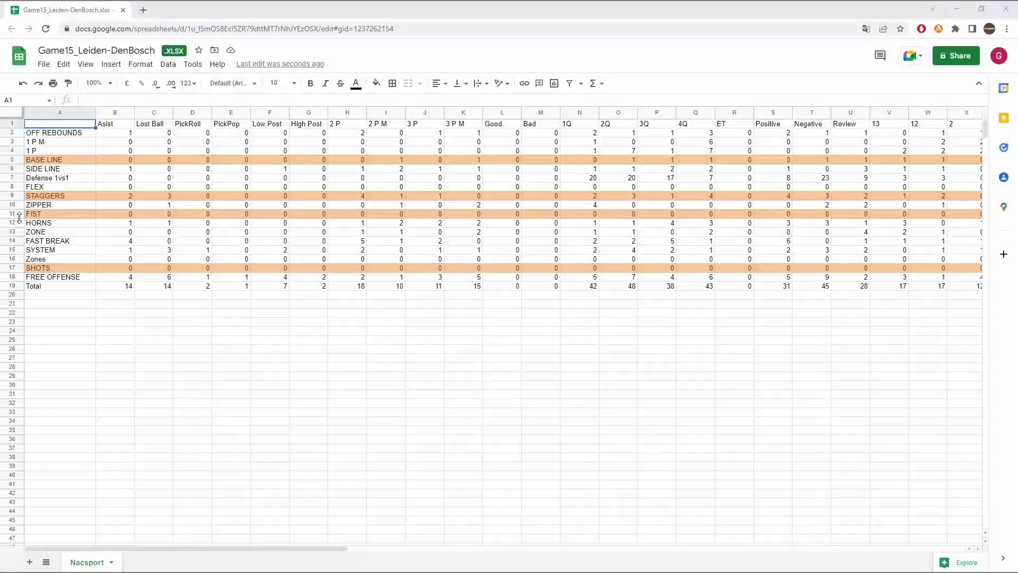
# Compare the layouts of the exported Game15_Leiden-DenBosch spreadsheets, including totals by category, descriptor rows and notes.
pyautogui.click(14, 213)
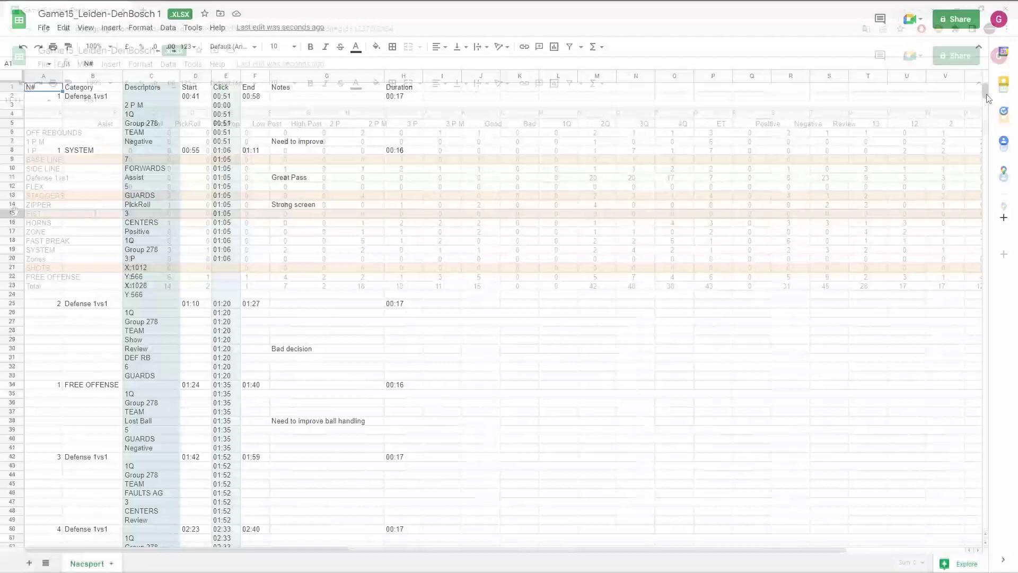
pyautogui.scroll(-20, 984, 154)
pyautogui.moveTo(983, 154); pyautogui.dragTo(983, 90)
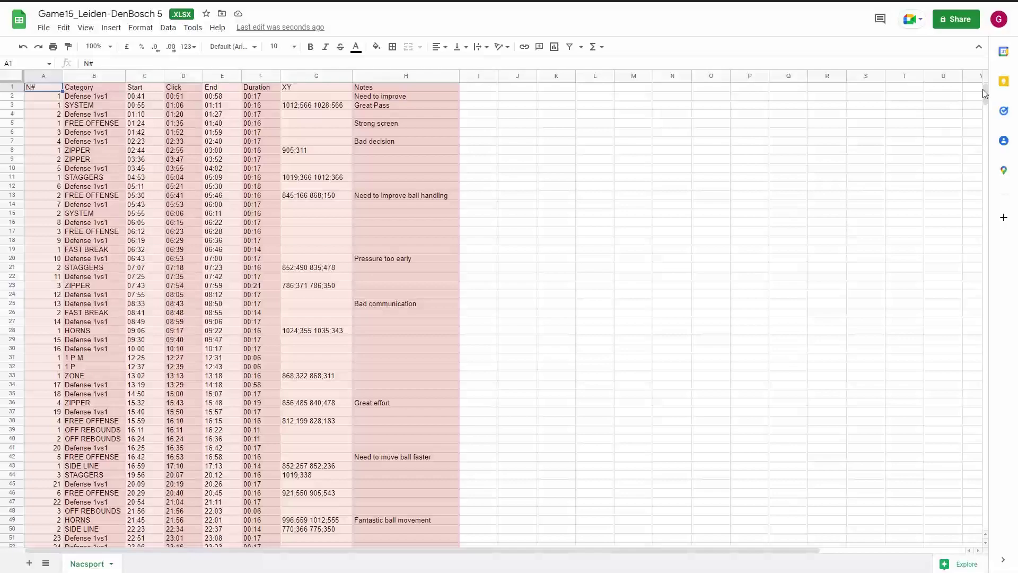
pyautogui.moveTo(982, 90); pyautogui.dragTo(988, 135)
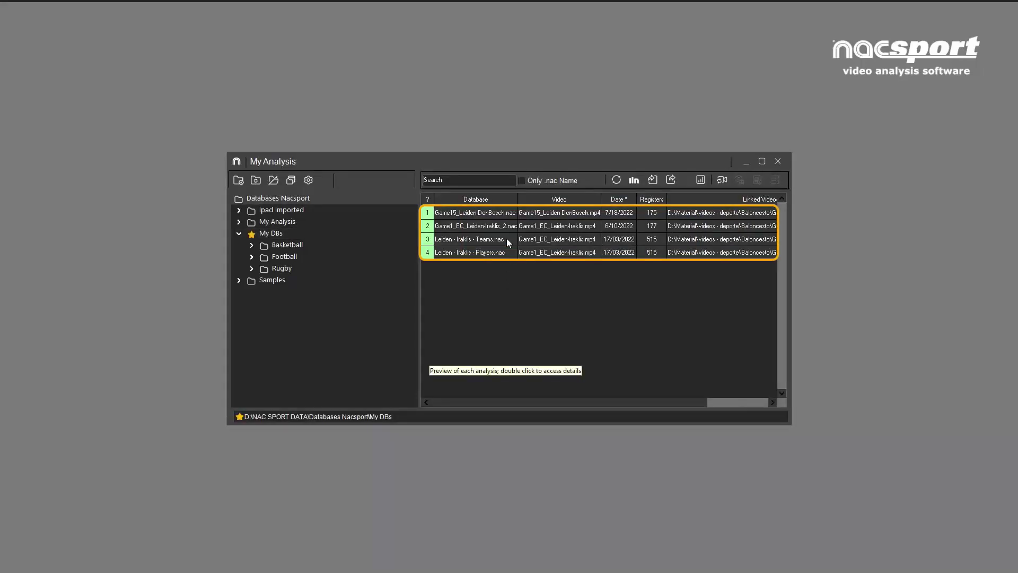
# Export the Game15_Leiden-DenBosch analysis from My DBs in XLS format 1, saving Game15_Leiden-DenBosch.xlsx in the Game15 Data folder.
pyautogui.click(500, 212)
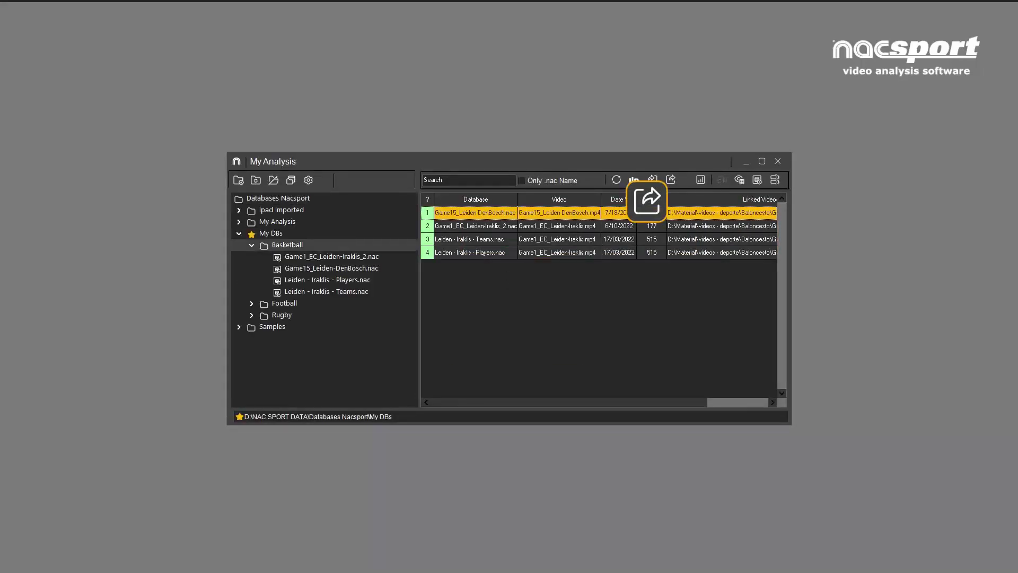
pyautogui.click(671, 180)
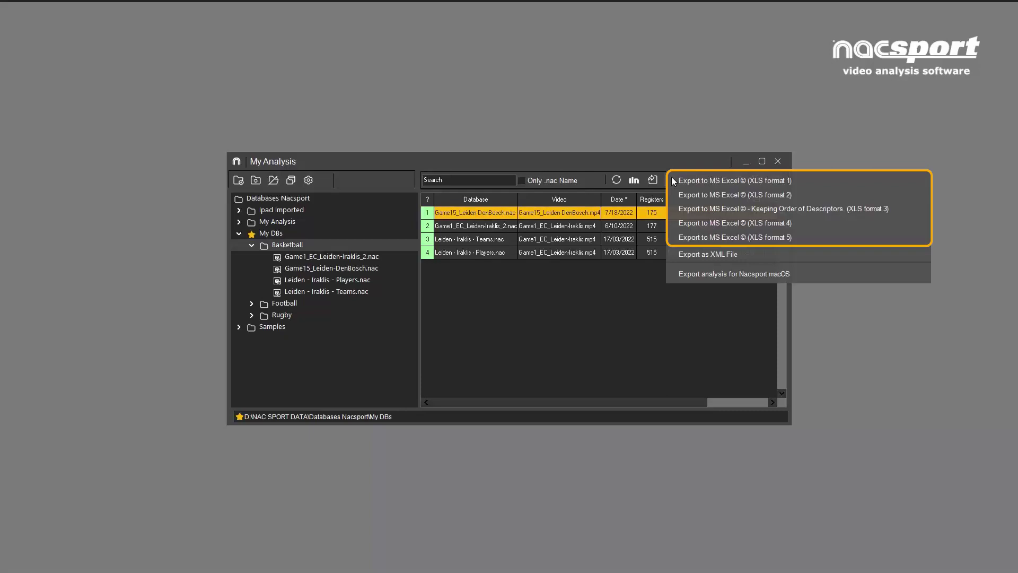
pyautogui.click(708, 179)
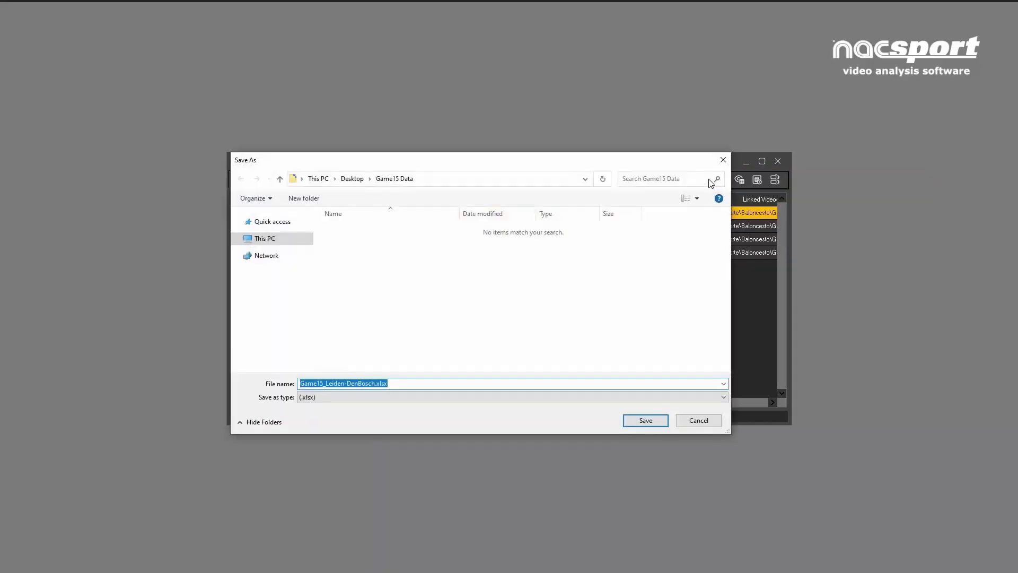
pyautogui.click(640, 421)
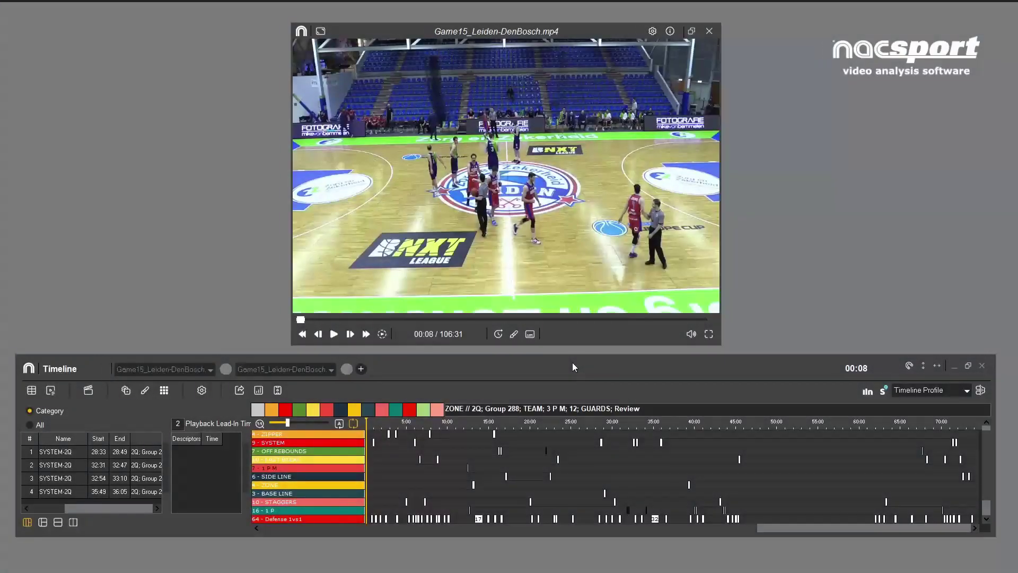
# Export the checked timeline categories with XY data in XLS format 1, saving Game15_Leiden-DenBosch.xlsx in the Game15 Data folder.
pyautogui.click(240, 391)
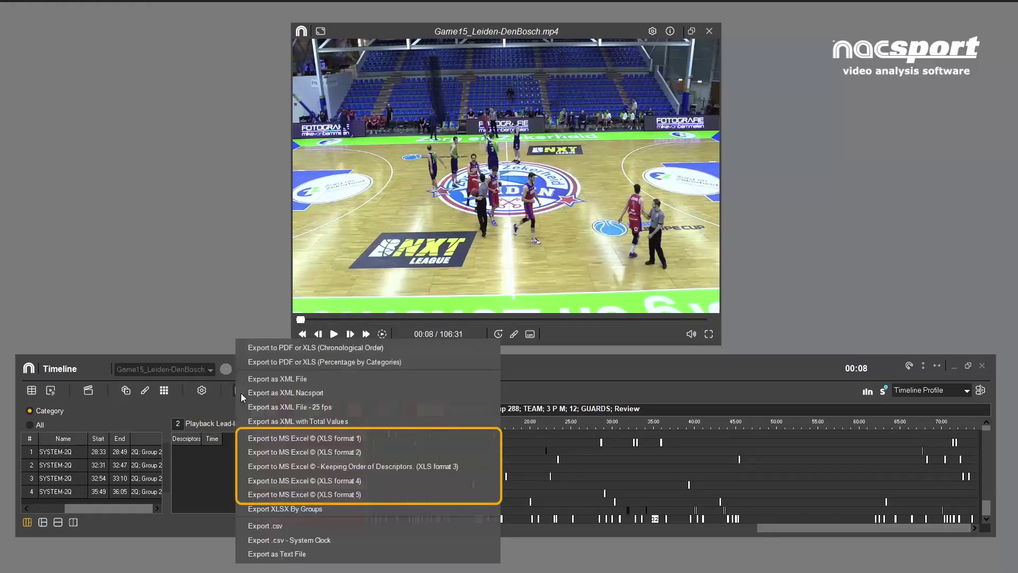
pyautogui.click(354, 442)
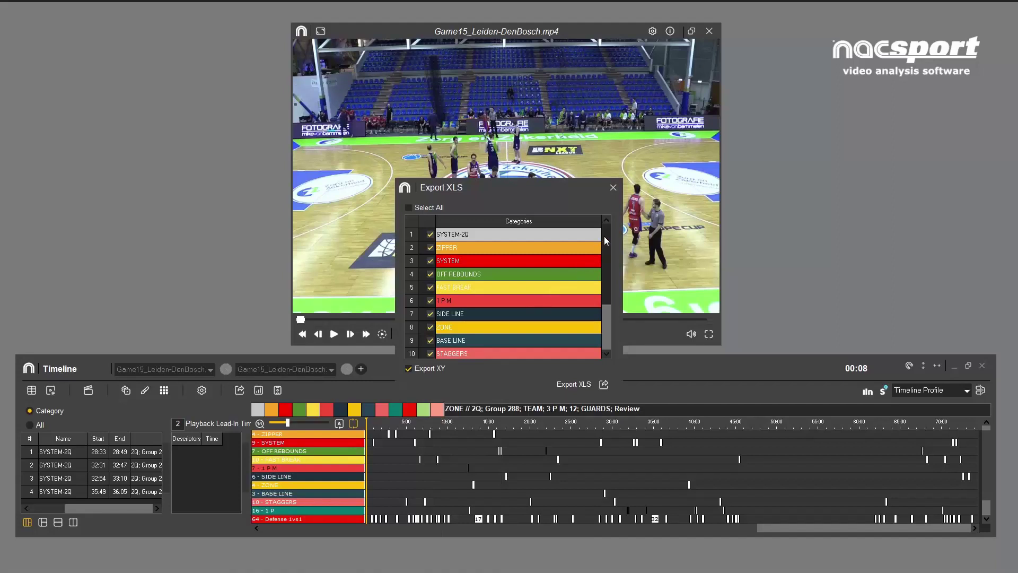
pyautogui.moveTo(603, 237)
pyautogui.mouseDown()
pyautogui.moveTo(603, 290)
pyautogui.moveTo(607, 239)
pyautogui.mouseUp()
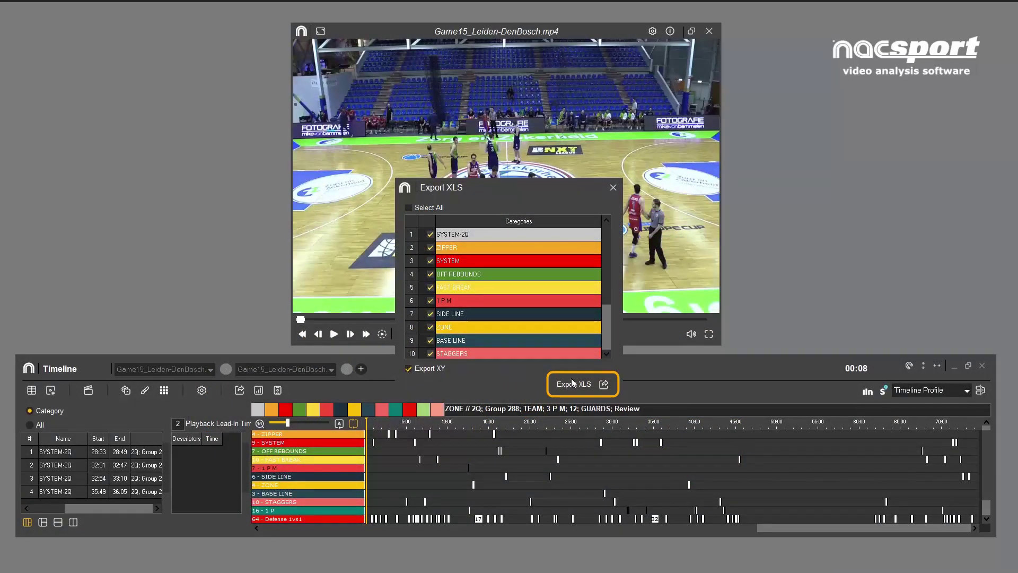
pyautogui.click(604, 386)
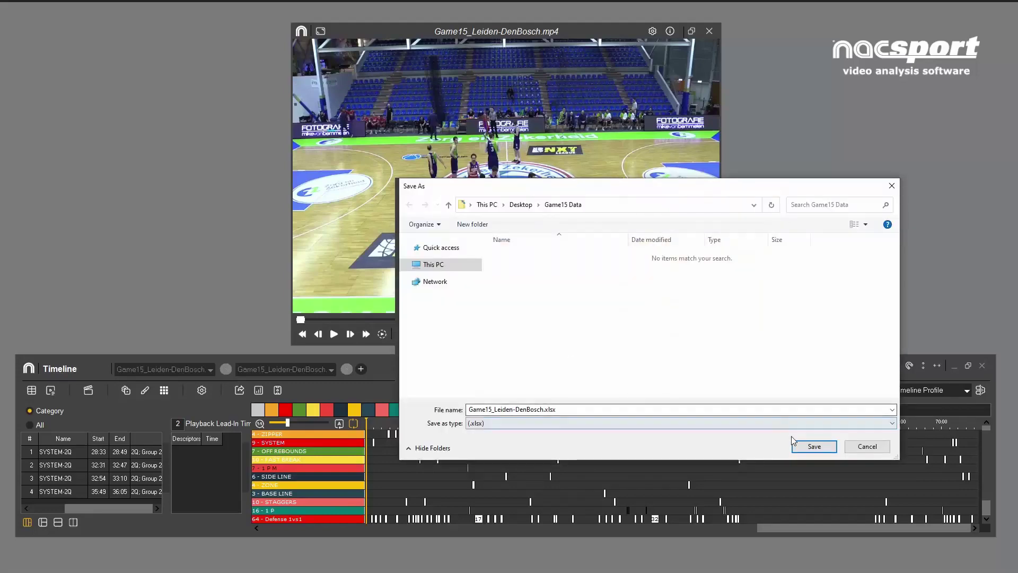
pyautogui.click(814, 446)
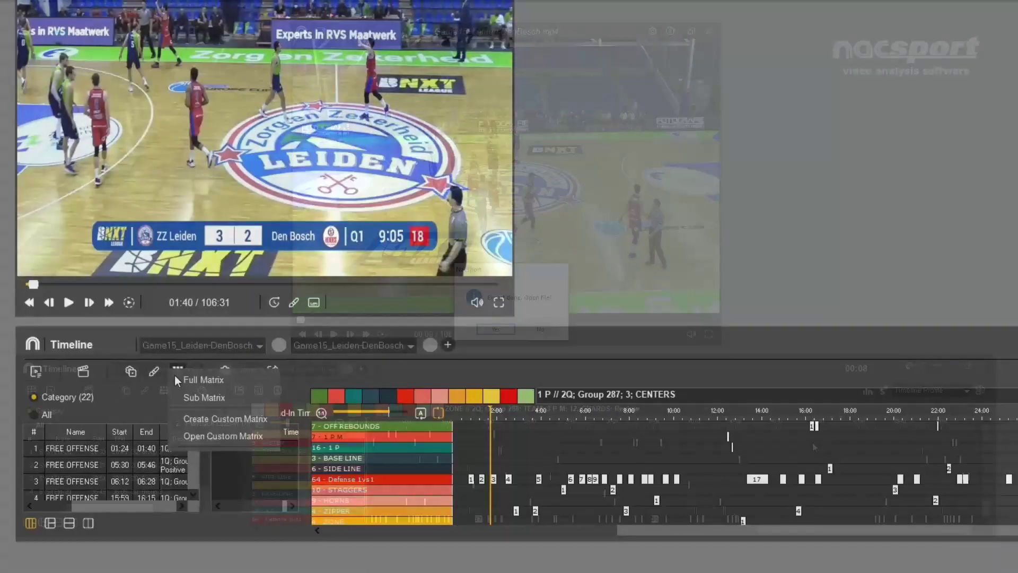
# Open the full data matrix and examine the categories, descriptors and click times in the Game15_Leiden-DenBosch 1 spreadsheet.
pyautogui.click(218, 380)
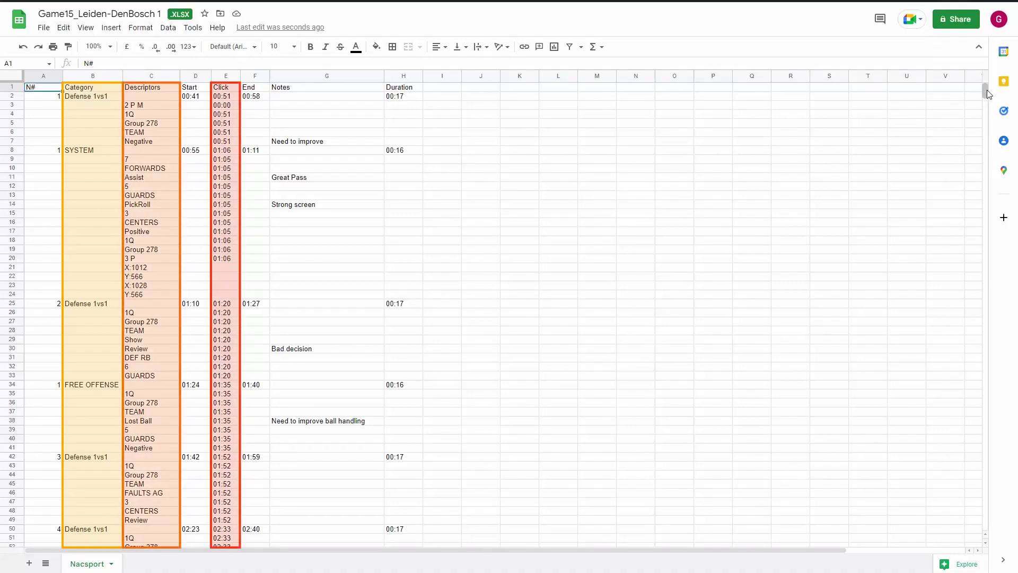
pyautogui.moveTo(987, 99); pyautogui.dragTo(984, 180)
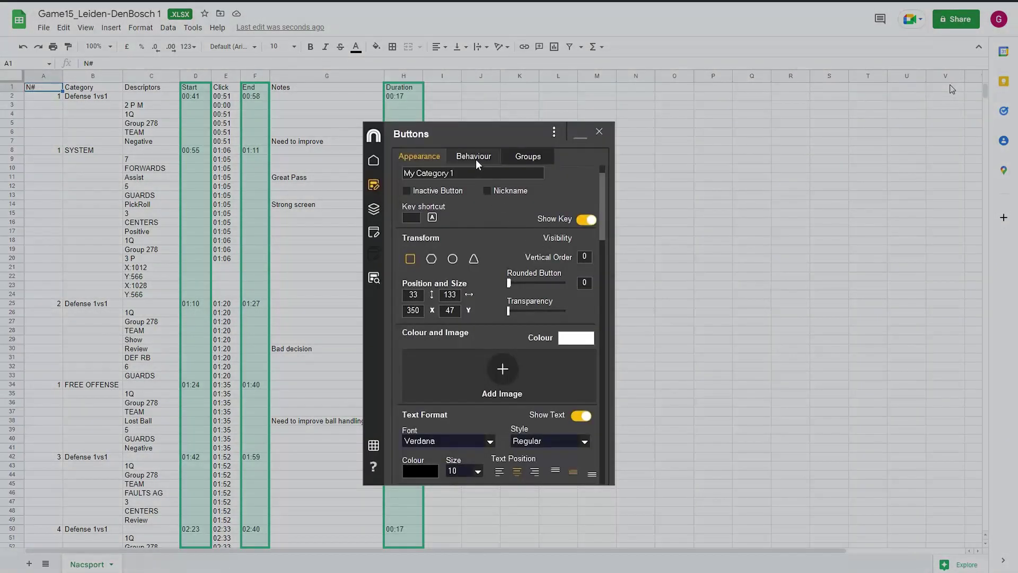
# Increase the PRE time in the category behaviour settings of My Category 1.
pyautogui.click(473, 156)
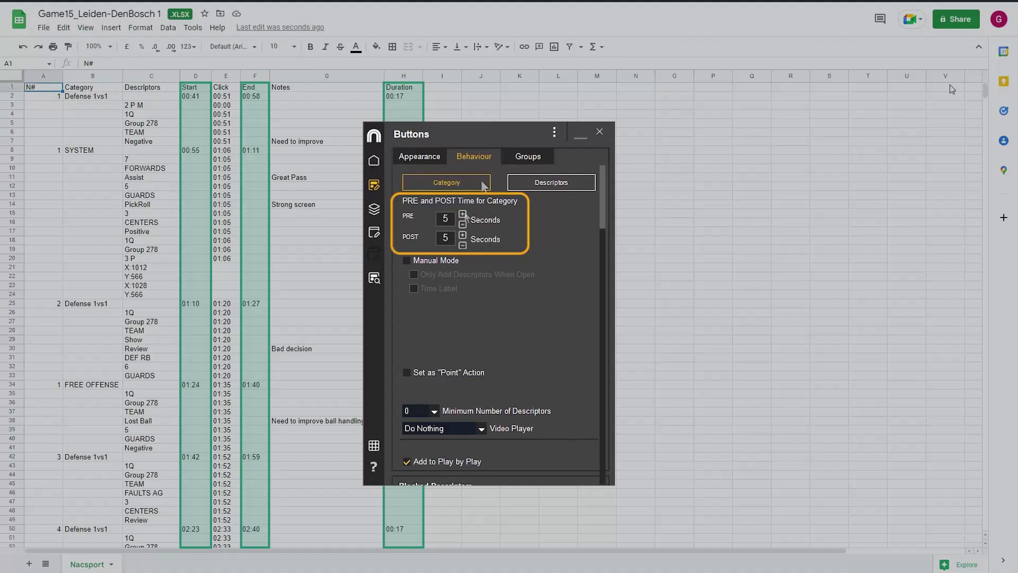
pyautogui.click(463, 214)
pyautogui.click(463, 214)
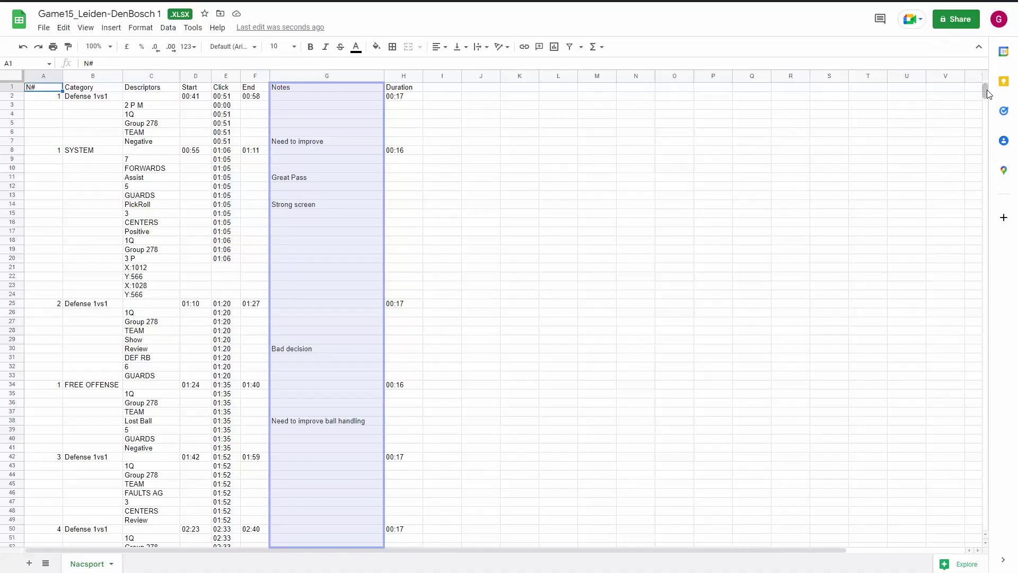
# Examine the notes in Game15_Leiden-DenBosch 1 and the Des columns beside each category in Game15_Leiden-DenBosch 2.
pyautogui.moveTo(986, 91)
pyautogui.mouseDown()
pyautogui.moveTo(984, 160)
pyautogui.moveTo(980, 100)
pyautogui.mouseUp()
pyautogui.scroll(10, 960, 101)
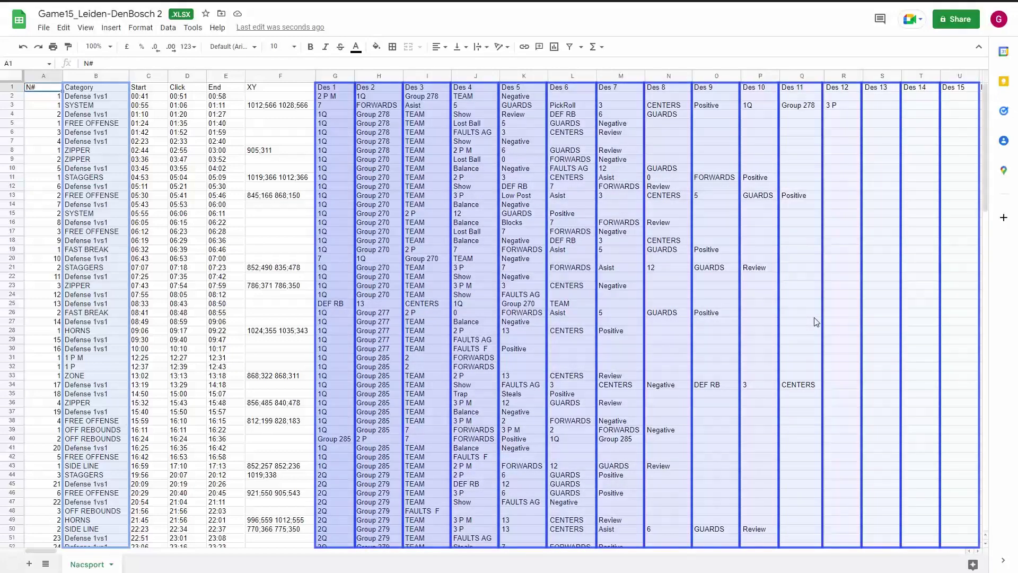
pyautogui.scroll(-10, 815, 322)
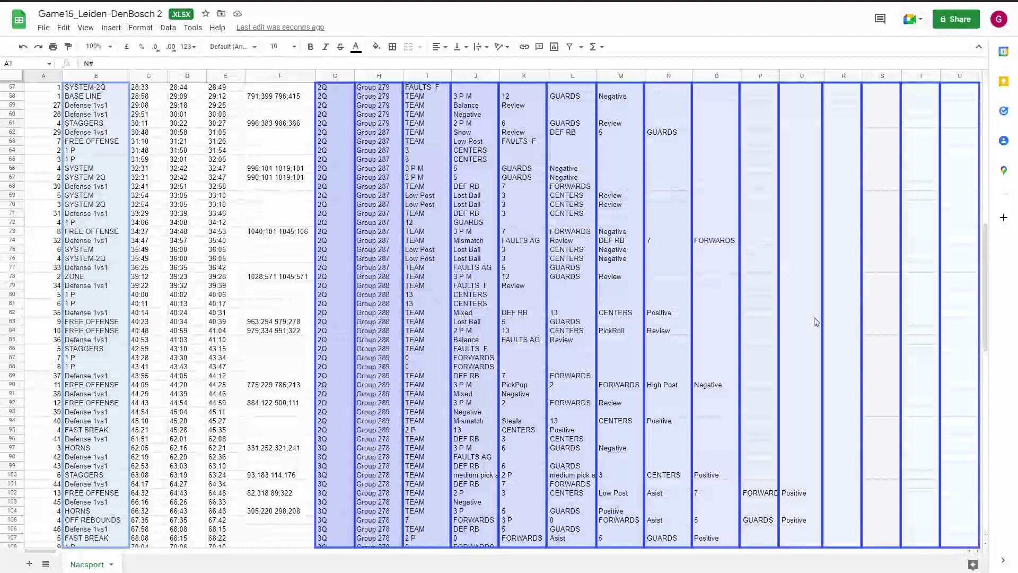
pyautogui.scroll(10, 815, 321)
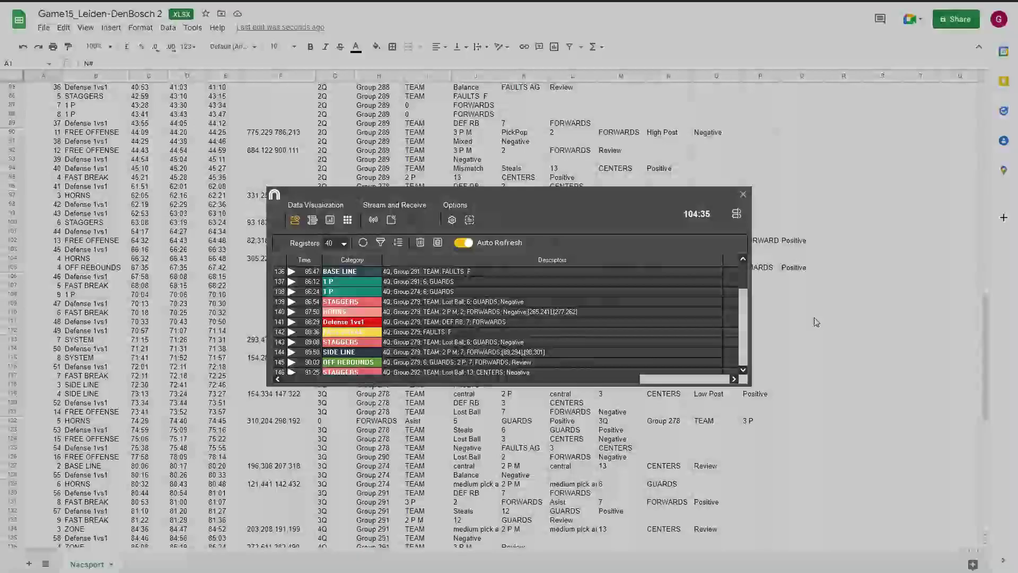
# Compare the descriptor order in the analysis register list with the rows of the Game15_Leiden-DenBosch 2 spreadsheet.
pyautogui.scroll(-4, 815, 322)
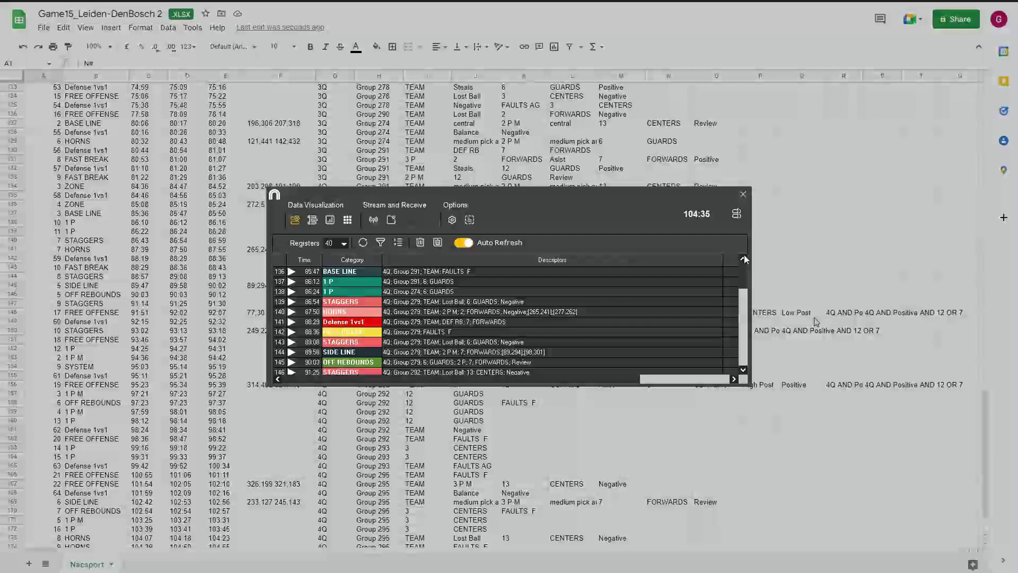
pyautogui.moveTo(742, 275); pyautogui.dragTo(742, 306)
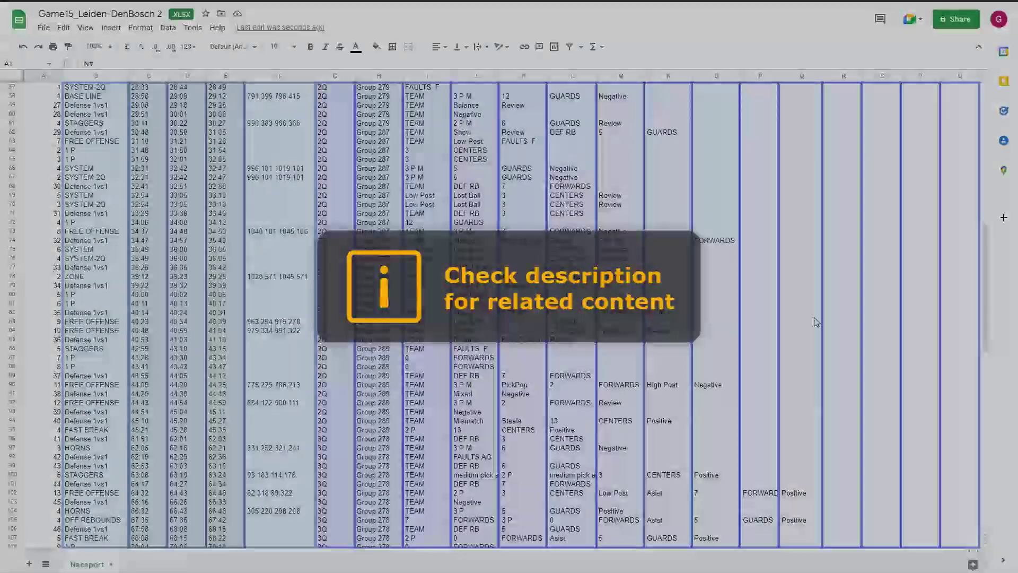
pyautogui.scroll(18, 816, 322)
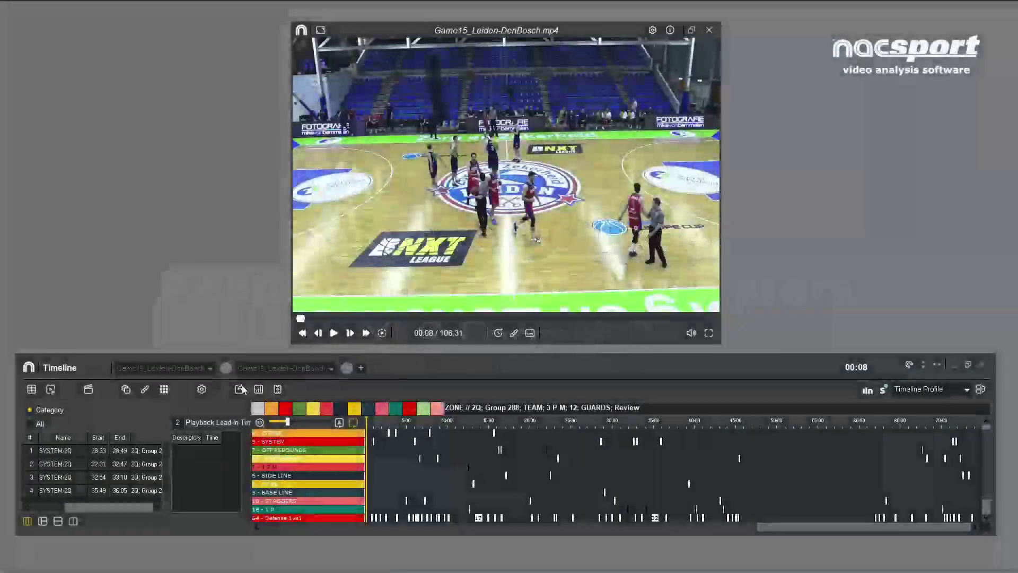
# Open the timeline's export options and examine how each descriptor keeps its own column in the Game15_Leiden-DenBosch 3 spreadsheet.
pyautogui.click(238, 389)
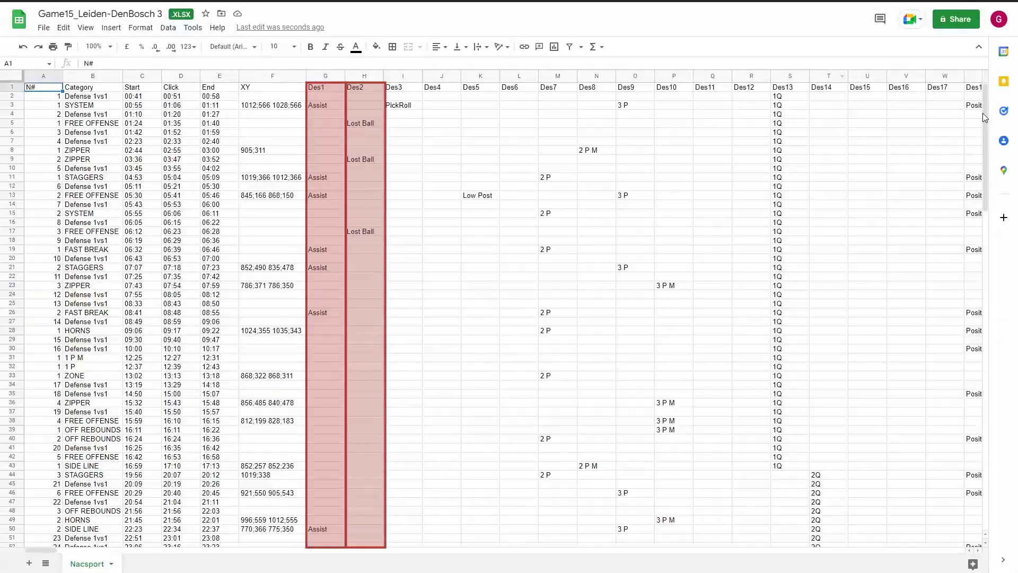
pyautogui.moveTo(981, 113); pyautogui.dragTo(982, 306)
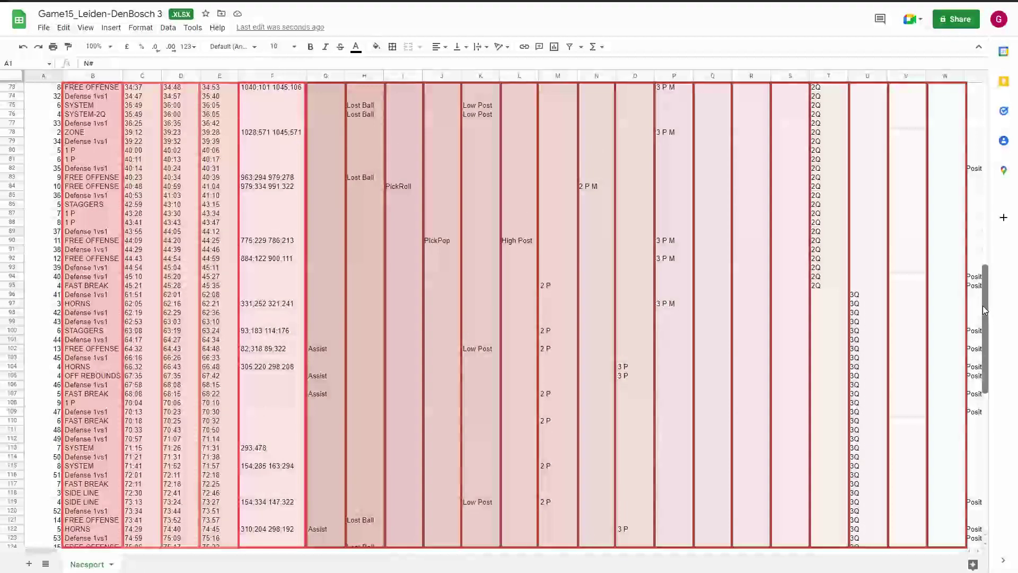
pyautogui.scroll(-8, 981, 306)
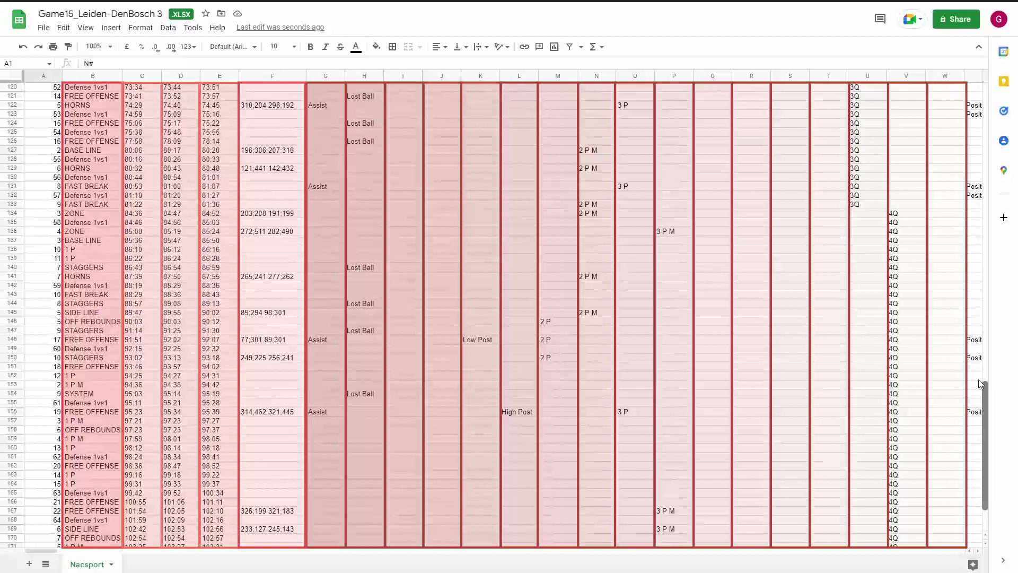
pyautogui.moveTo(978, 380); pyautogui.dragTo(993, 98)
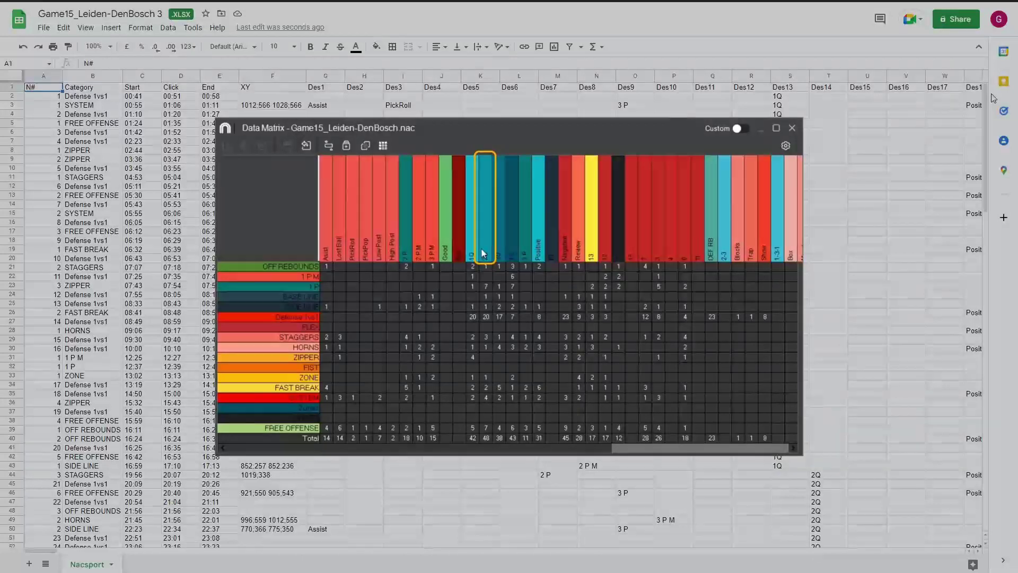
# Reorder the data matrix columns, placing 3 P between 2 P M and 3 P M and moving Positive beside Negative.
pyautogui.moveTo(483, 254); pyautogui.dragTo(429, 258)
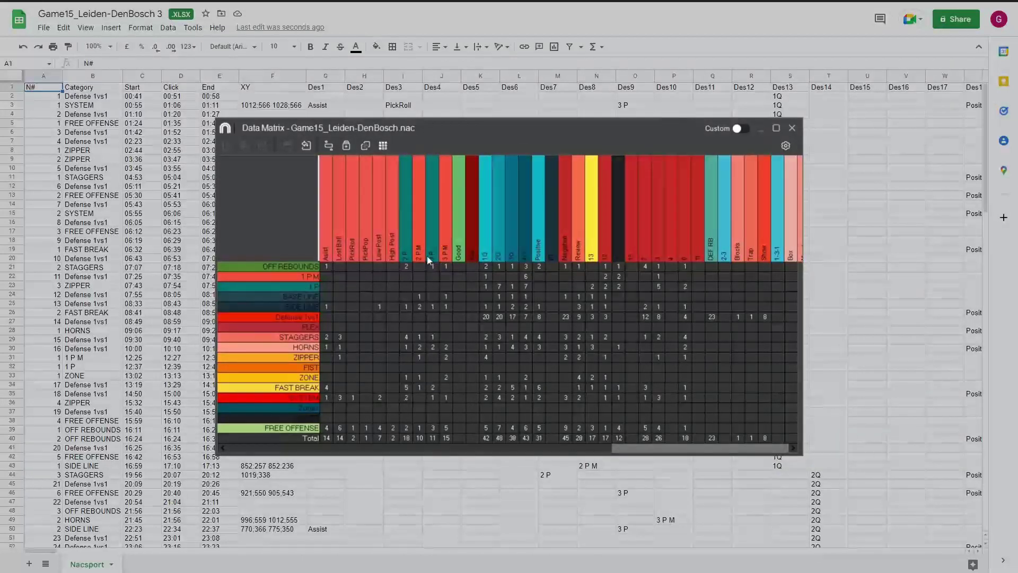
pyautogui.moveTo(538, 249); pyautogui.dragTo(563, 252)
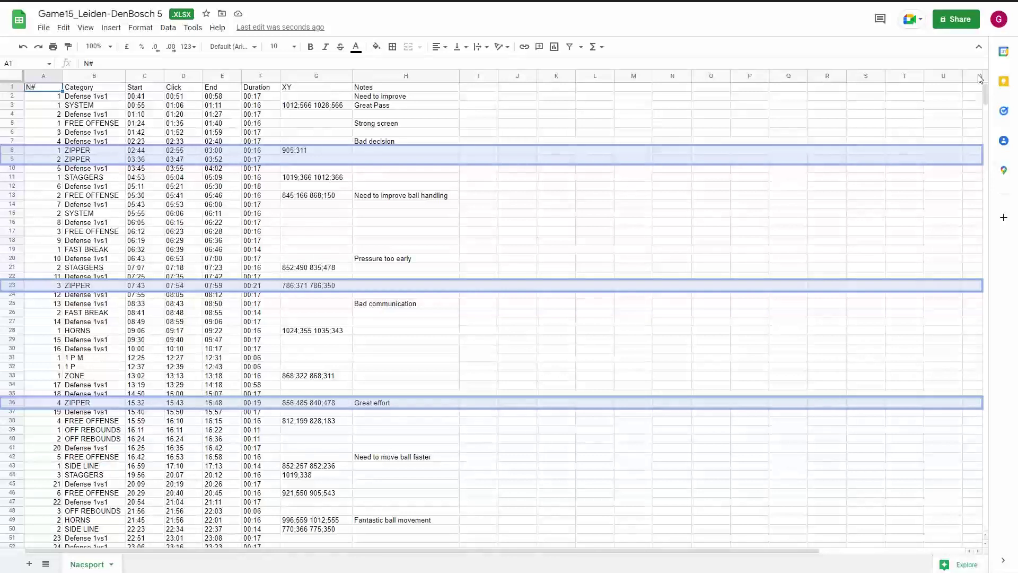
# Sort the Game15_Leiden-DenBosch 5 sheet from Z to A by the Category column and examine the ZIPPER rows.
pyautogui.click(109, 79)
pyautogui.rightClick(108, 78)
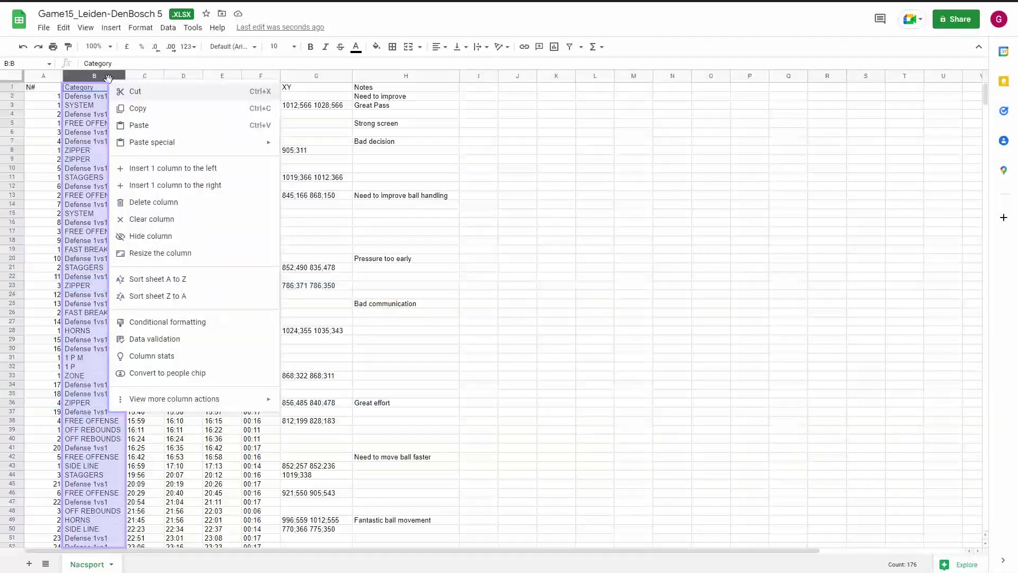
pyautogui.click(165, 296)
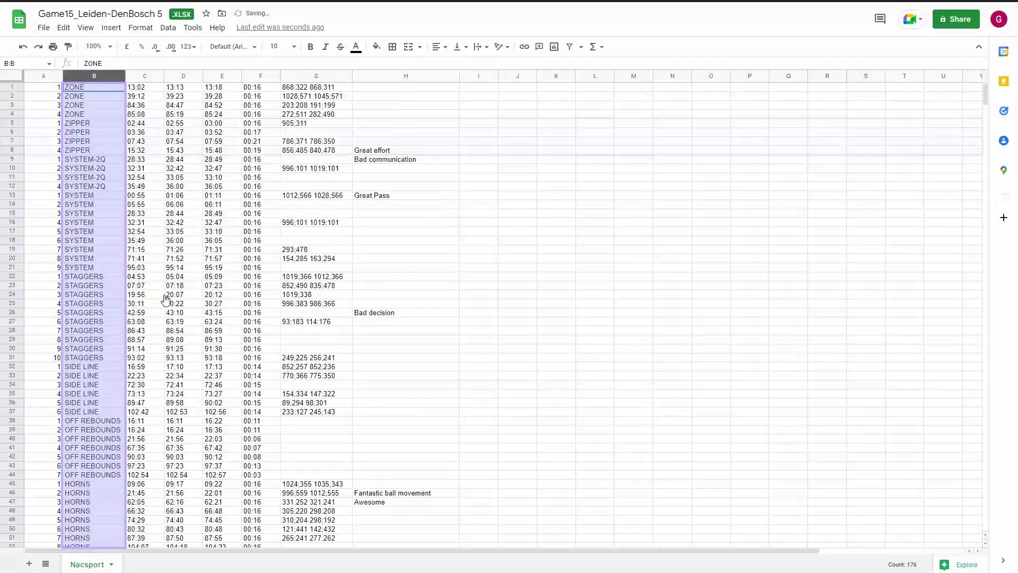
pyautogui.click(162, 295)
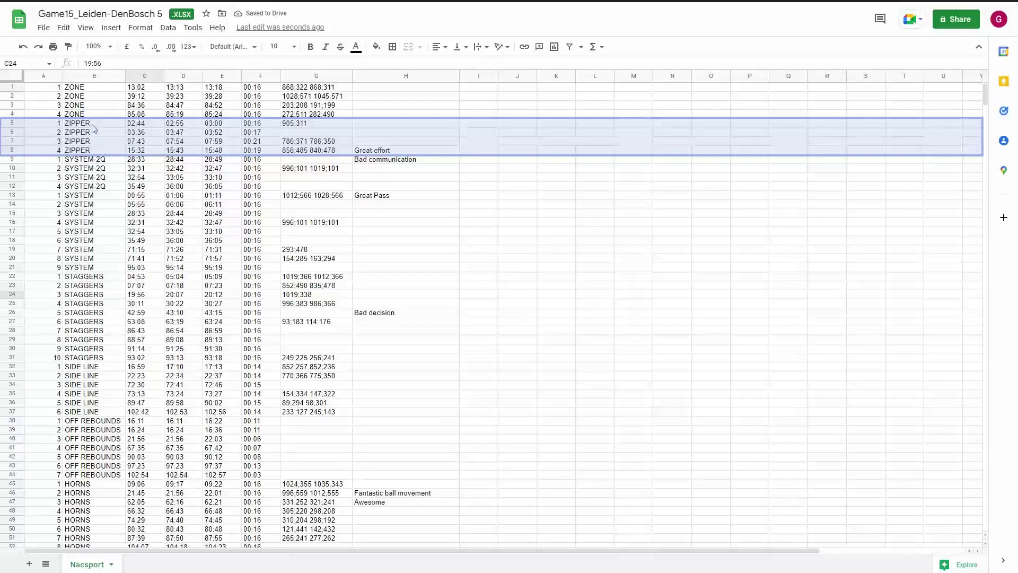
pyautogui.moveTo(93, 125); pyautogui.dragTo(97, 144)
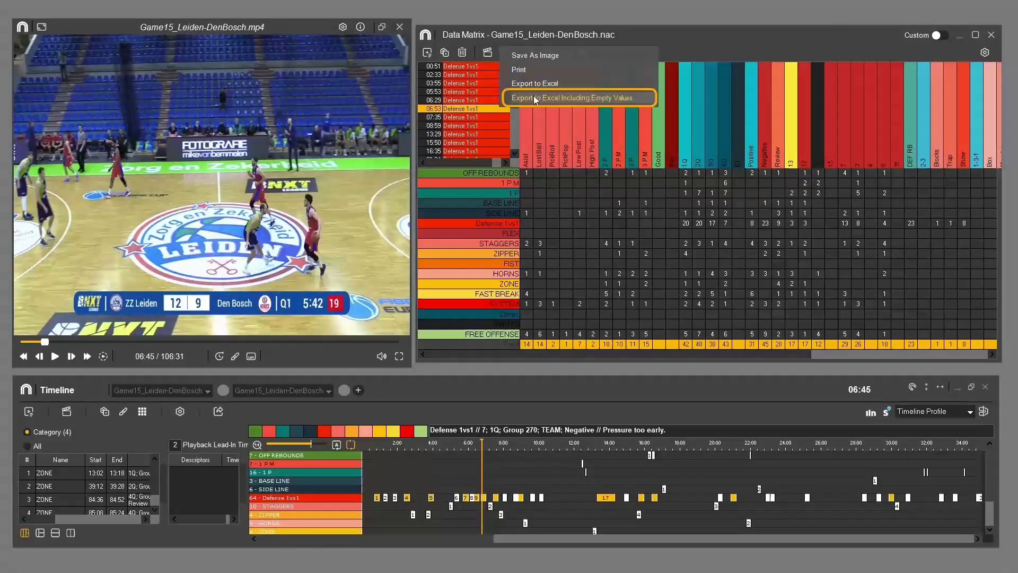
# Export the data matrix to Excel including empty values as Game15_Leiden-DenBosch.xlsx in the Game15 Data folder, and open the exported file.
pyautogui.click(536, 100)
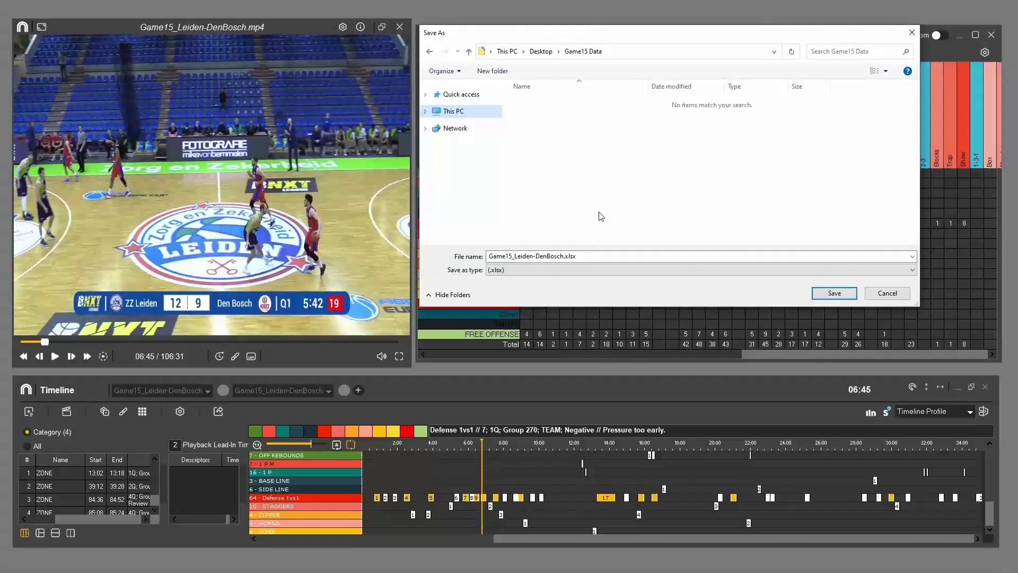
pyautogui.click(831, 293)
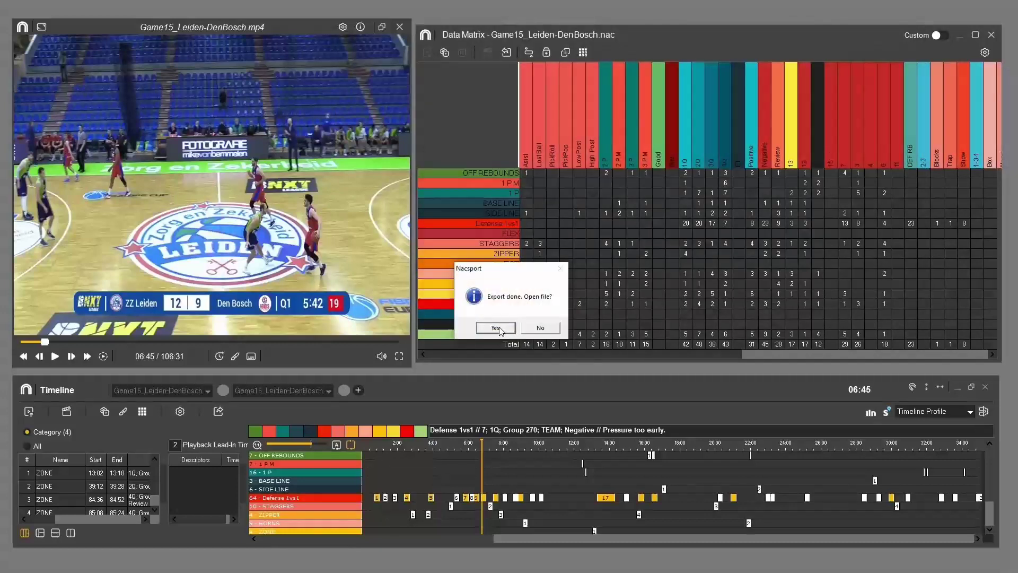
pyautogui.click(496, 328)
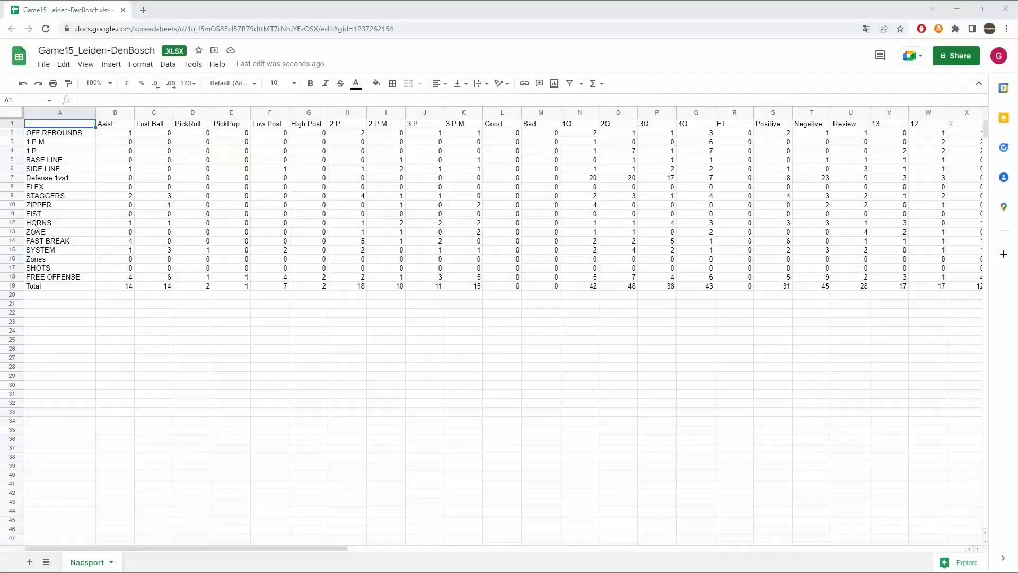
pyautogui.click(12, 213)
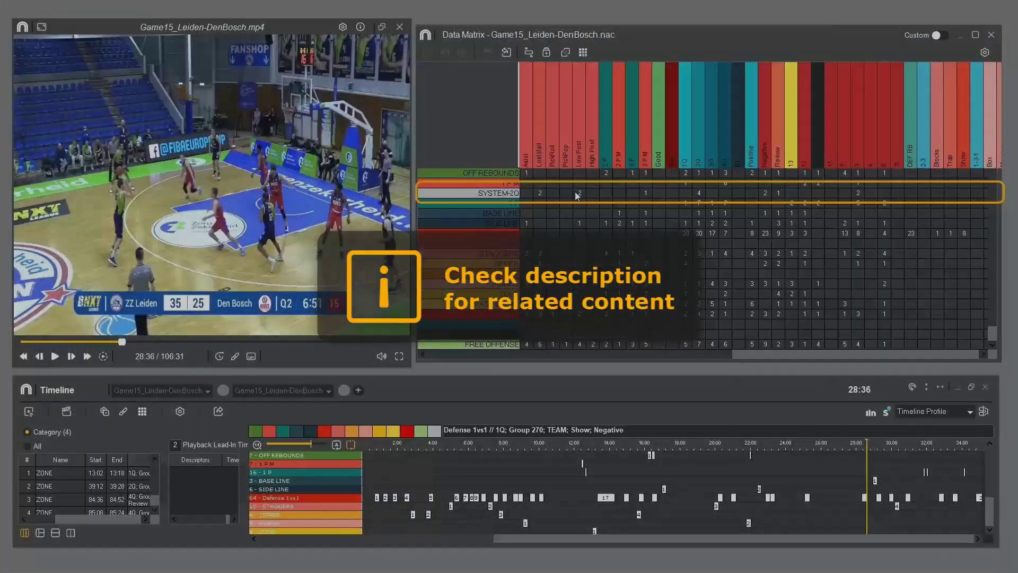
pyautogui.click(522, 195)
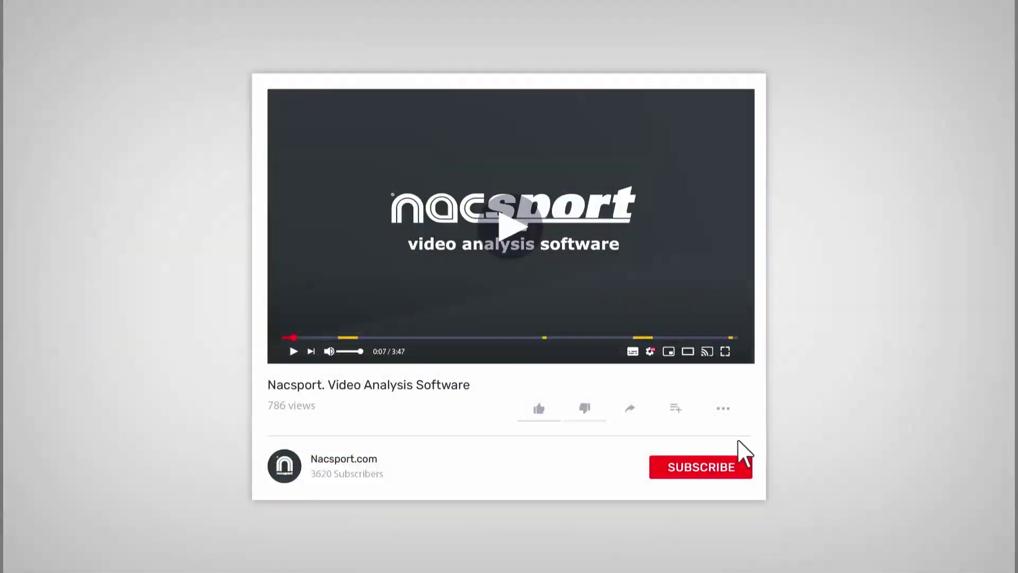